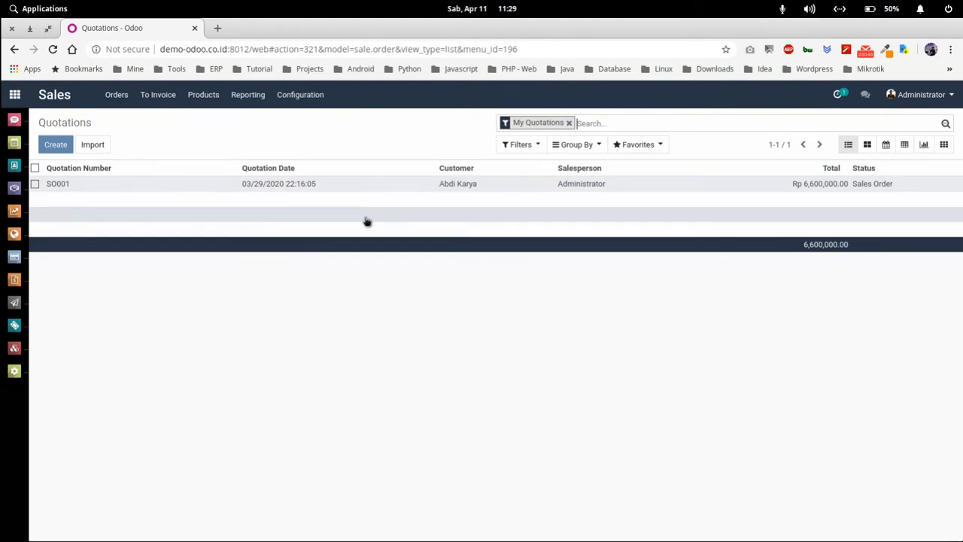
Step: Create a new quotation for the customer PT. Adi Cipta Makmur
click(59, 145)
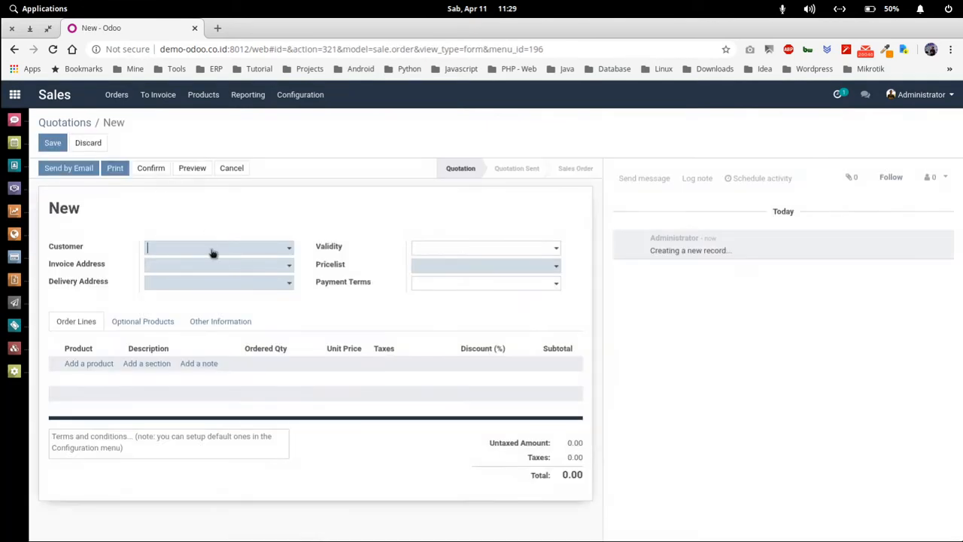
click(213, 248)
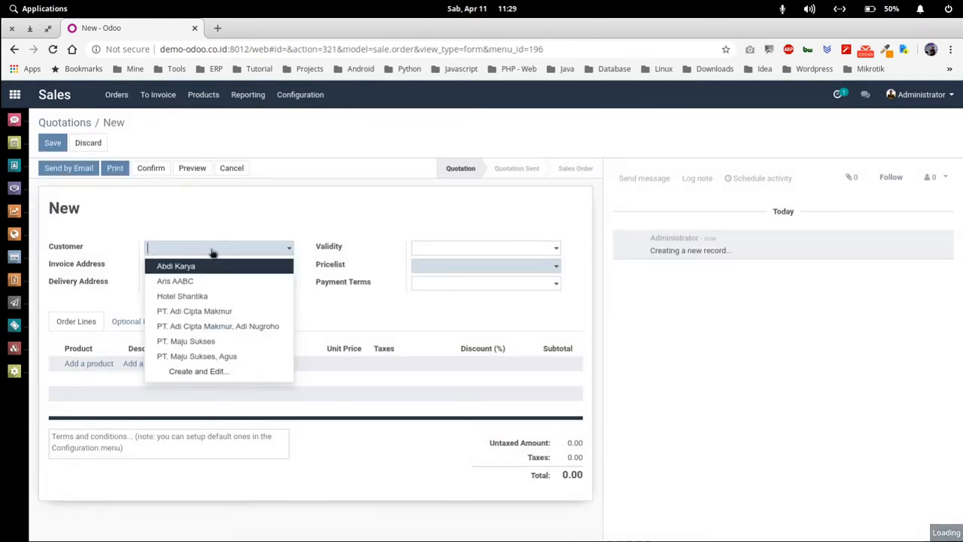
text(Pt.)
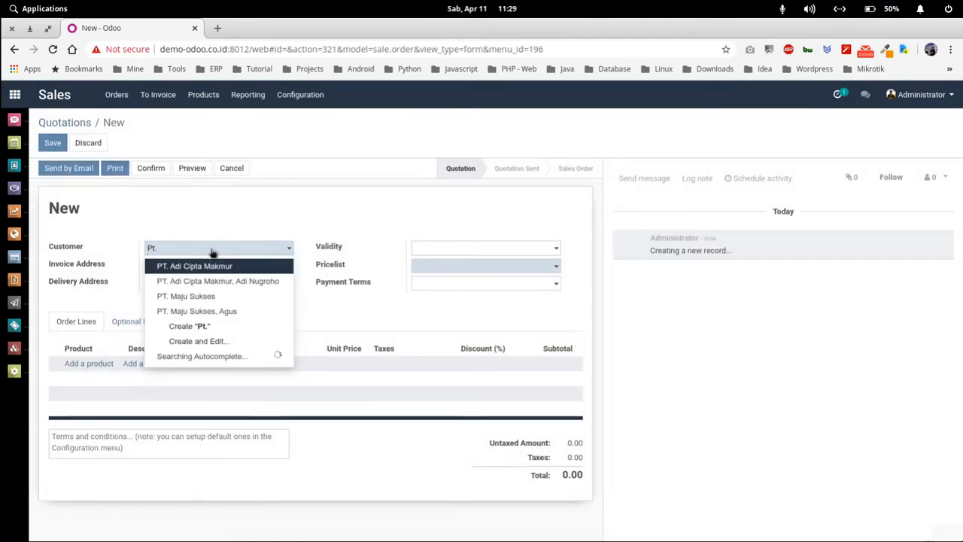
click(238, 269)
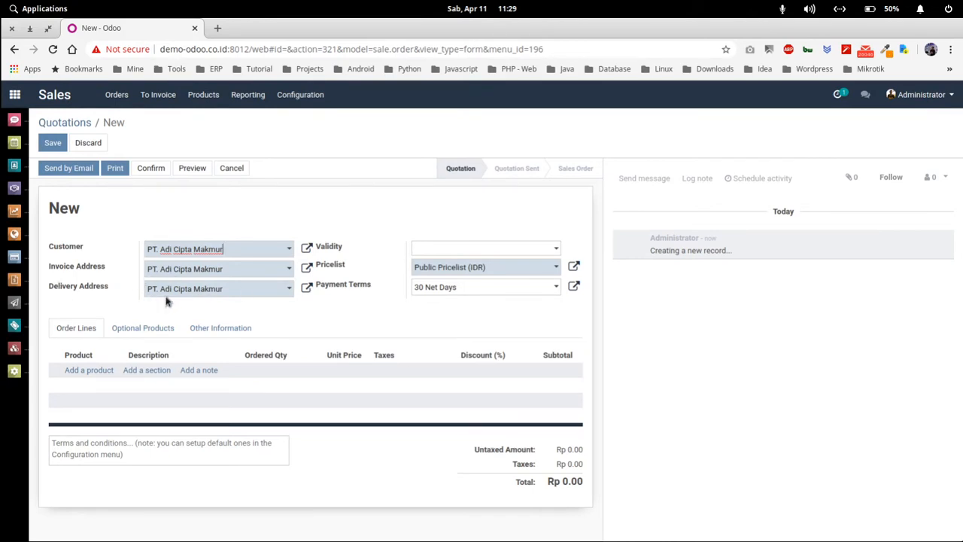
Step: Set the quotation's validity to 04/25/2020 and its payment terms to Immediate Payment
click(474, 249)
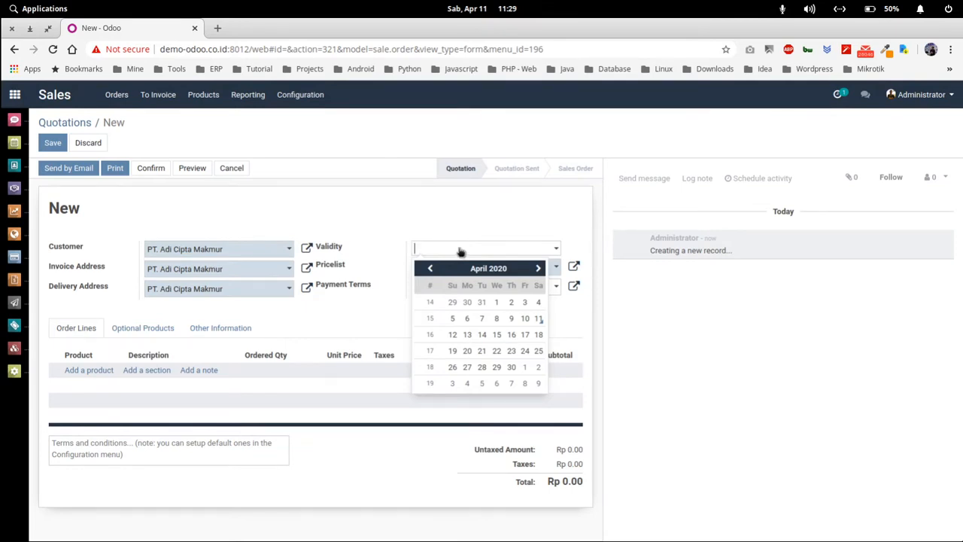
click(538, 351)
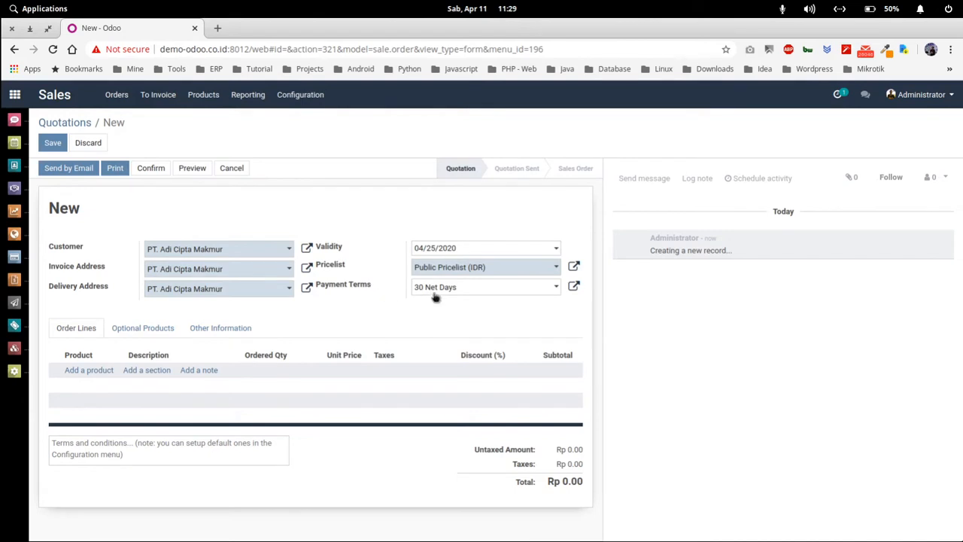
click(460, 288)
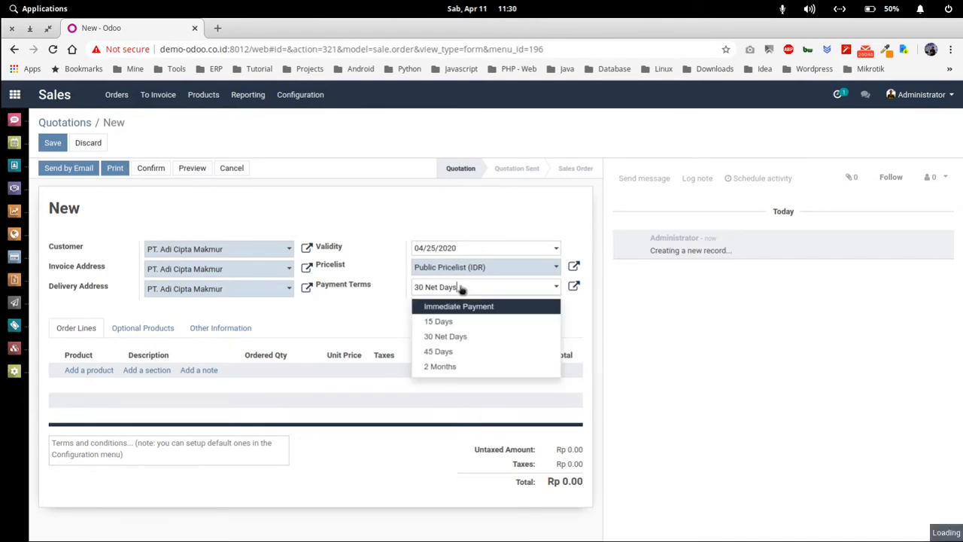
click(471, 342)
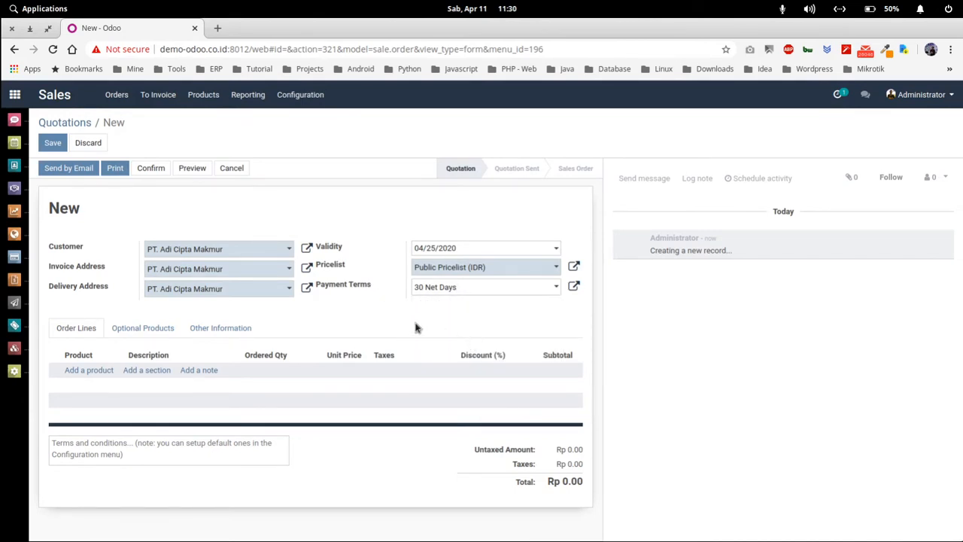
click(456, 288)
click(454, 307)
Step: Add an order line for Early bird Training Python Dasar with the Training Python Dasar (2020-04-19 - 2020-04-21) event and the Early Bird Training Python Dasar ticket
click(90, 370)
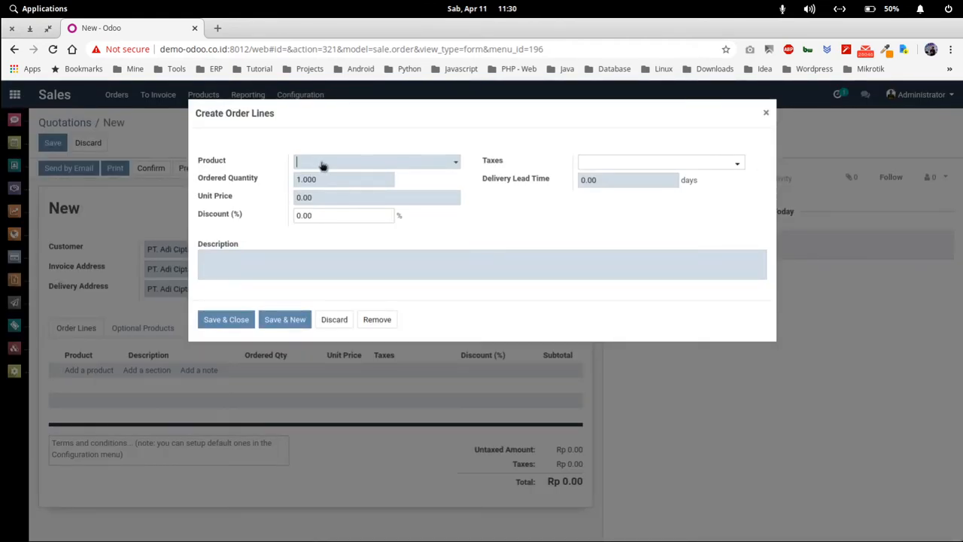
text(ear)
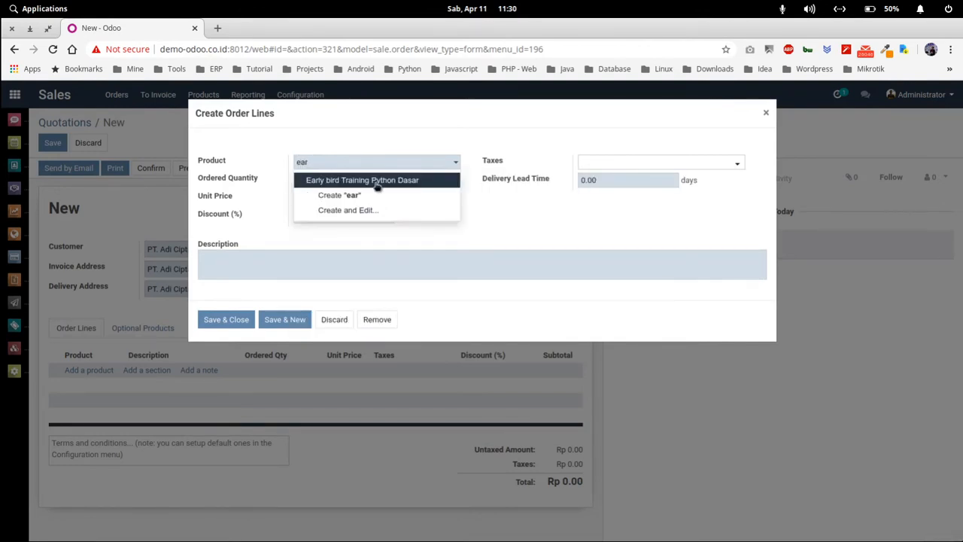
click(377, 185)
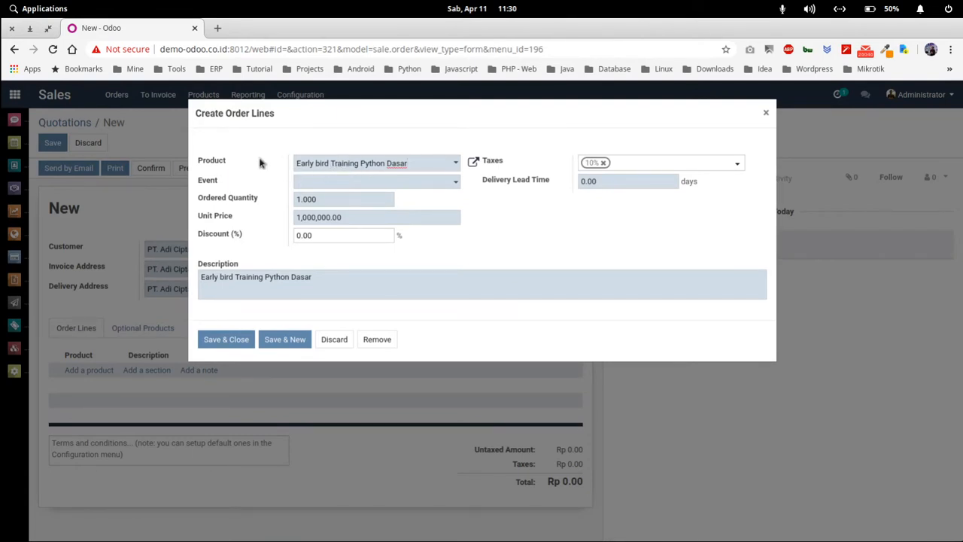
click(340, 184)
click(382, 202)
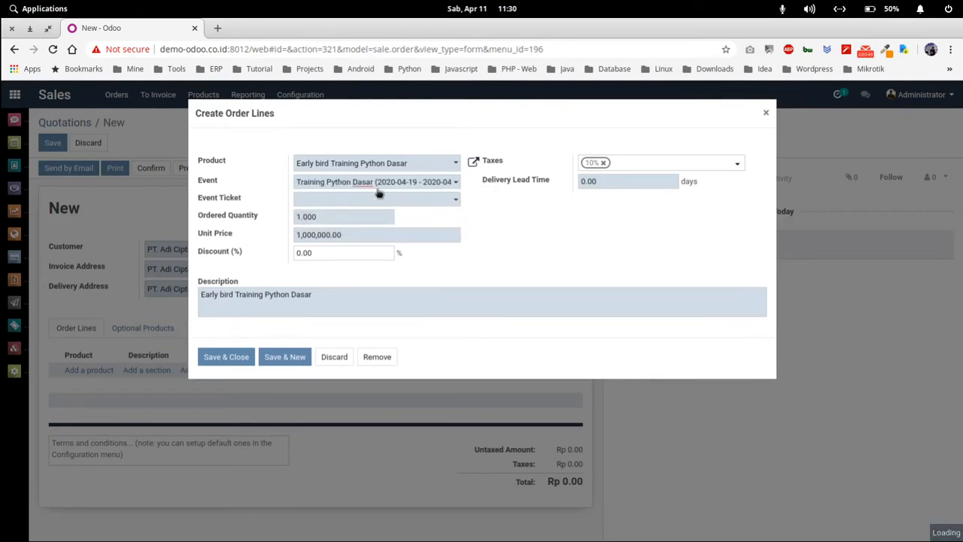
click(351, 200)
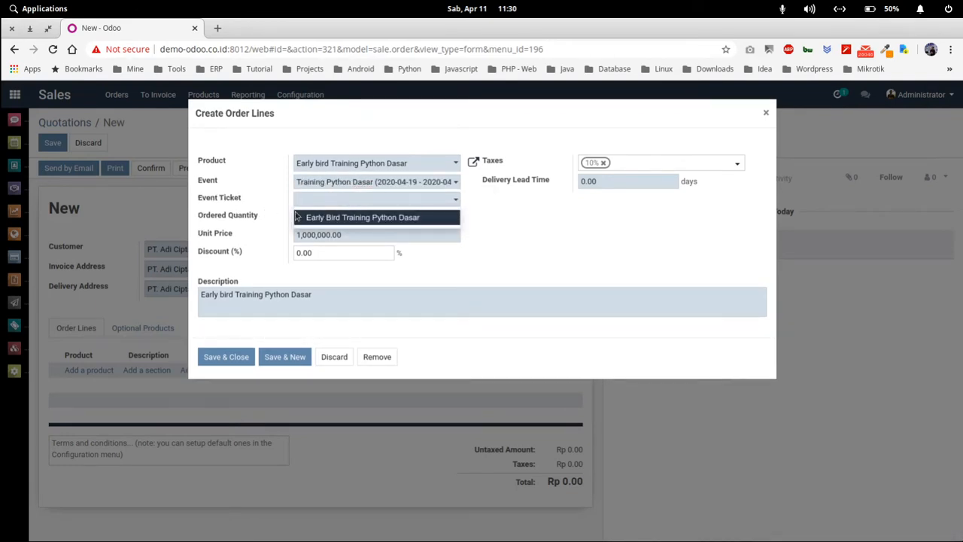
click(341, 218)
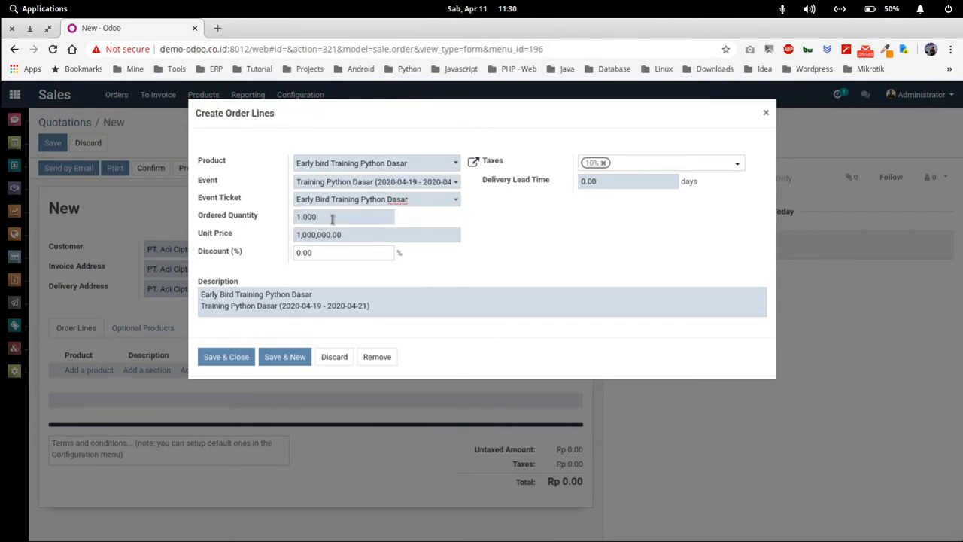
click(261, 217)
click(383, 305)
click(226, 356)
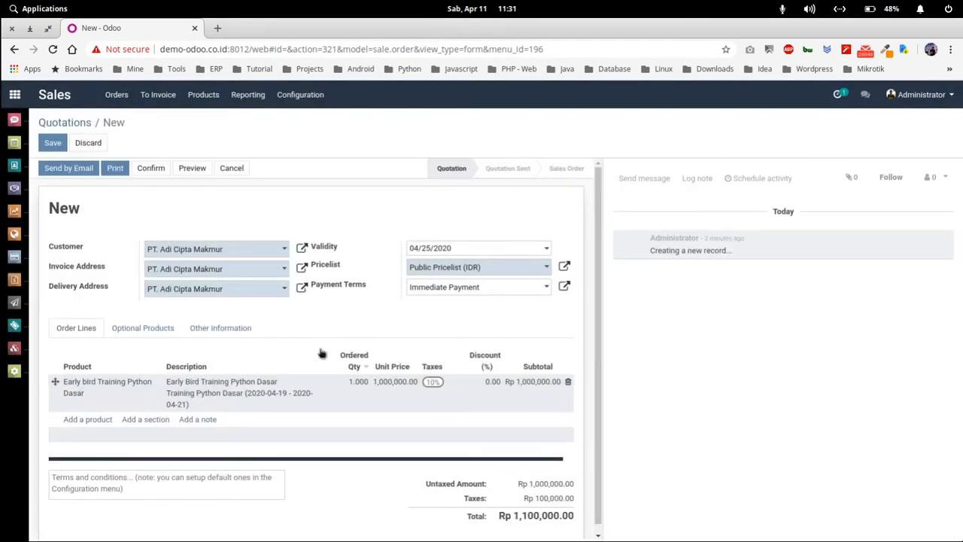
Step: Review the quotation's optional products and other information, including the tags and customer reference, and return to the order lines
click(146, 335)
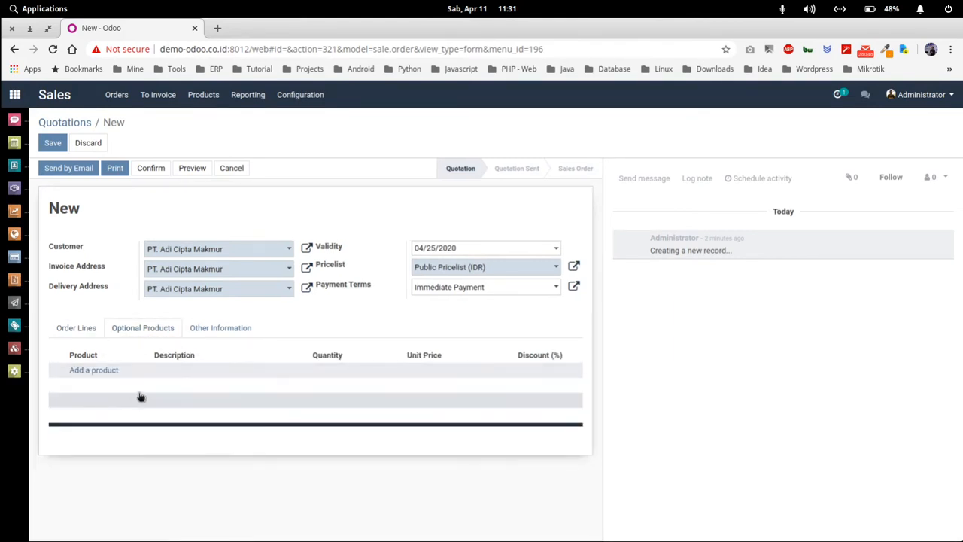
click(217, 329)
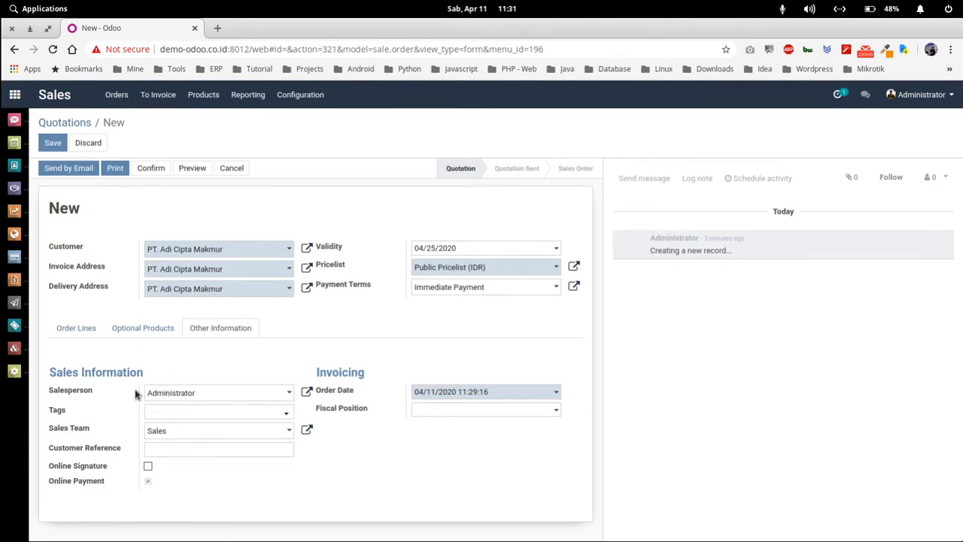
click(172, 416)
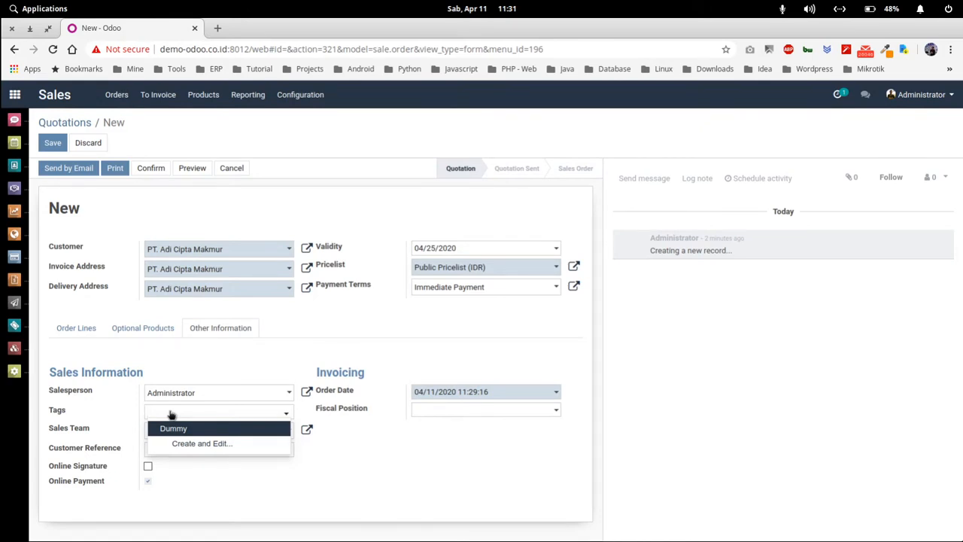
click(106, 429)
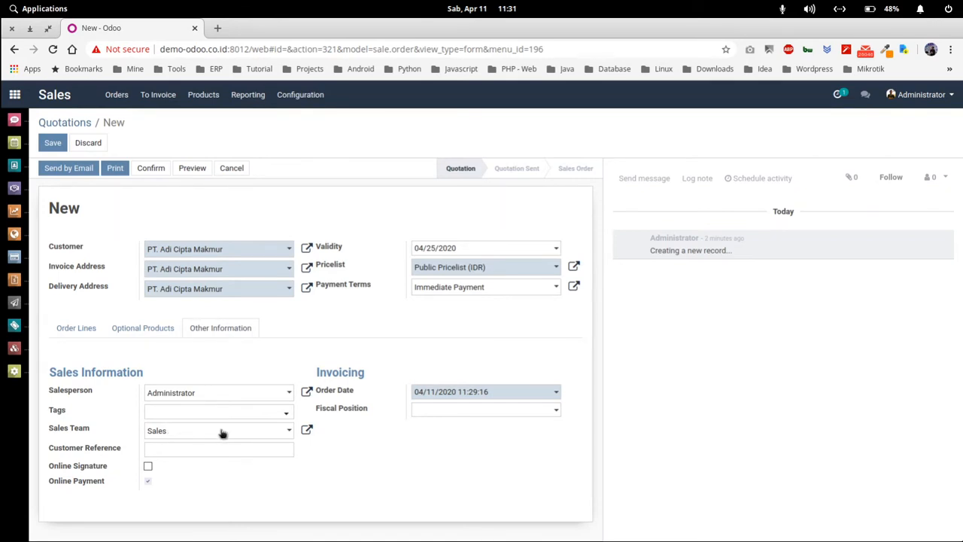
click(182, 450)
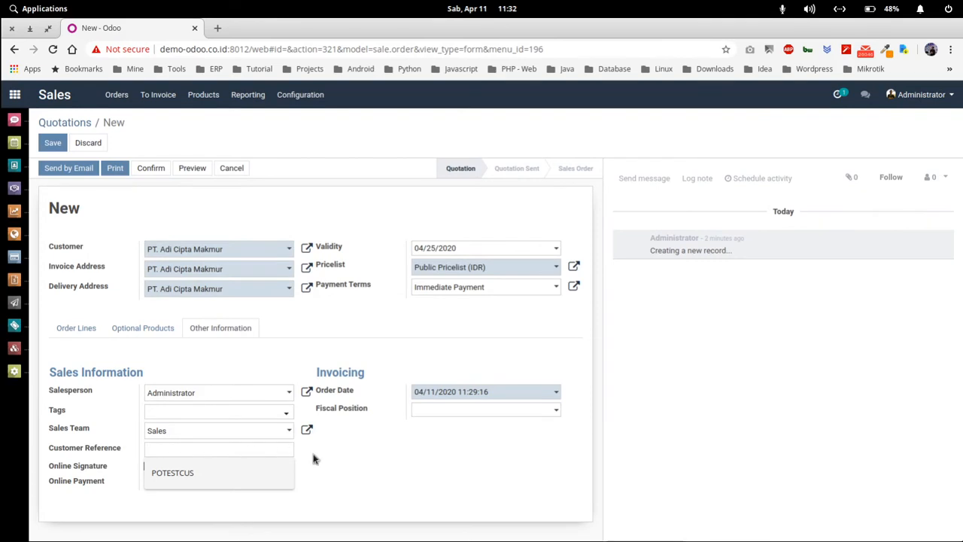
click(331, 456)
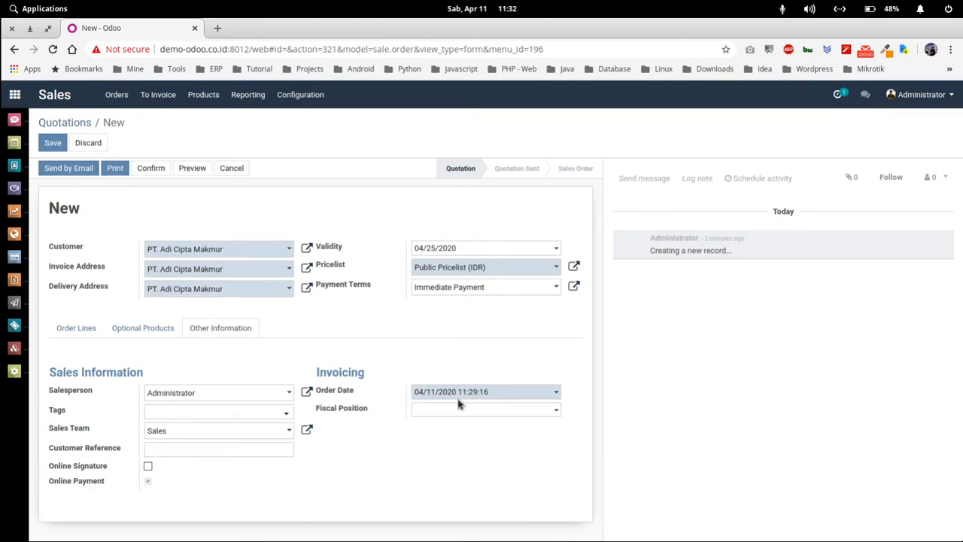
click(89, 330)
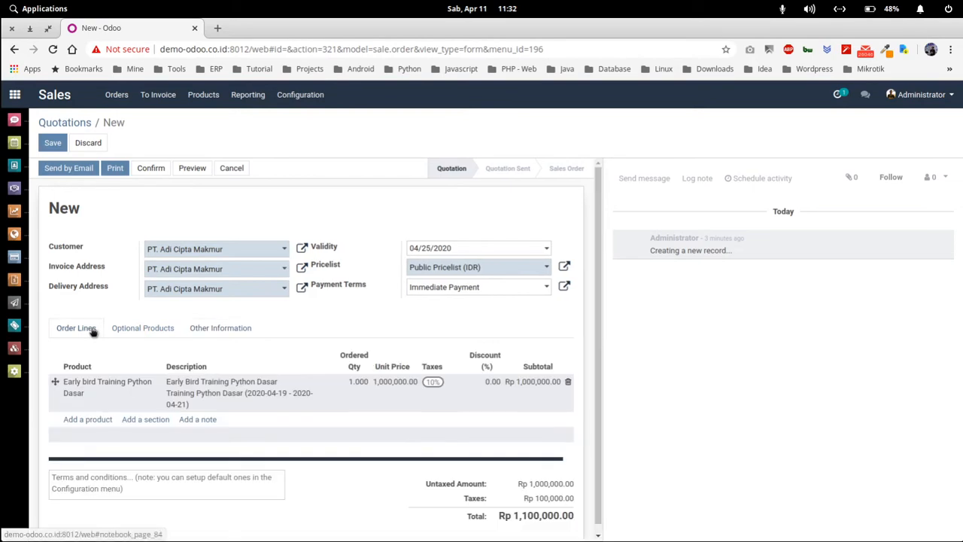
Step: Save the quotation and print it as a Quotation / Order PDF
click(53, 142)
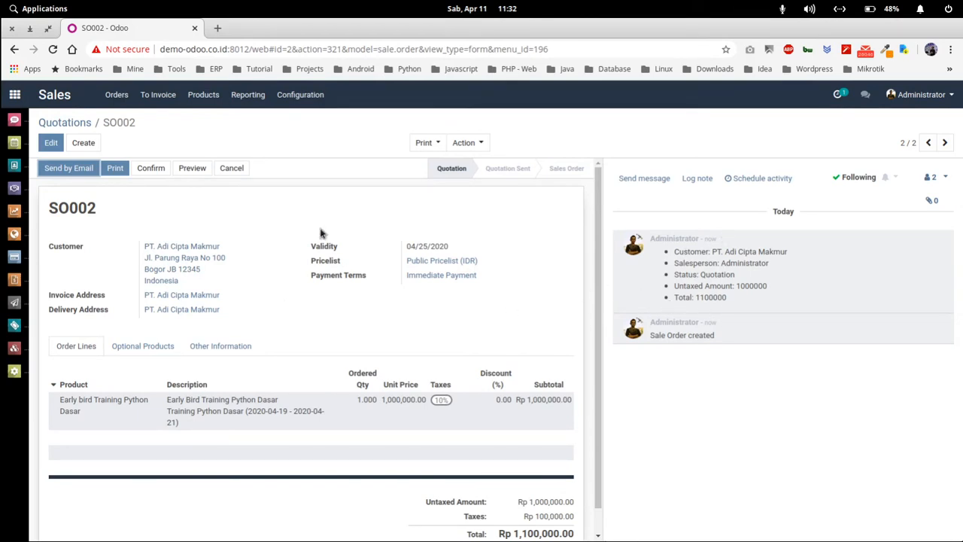
click(426, 143)
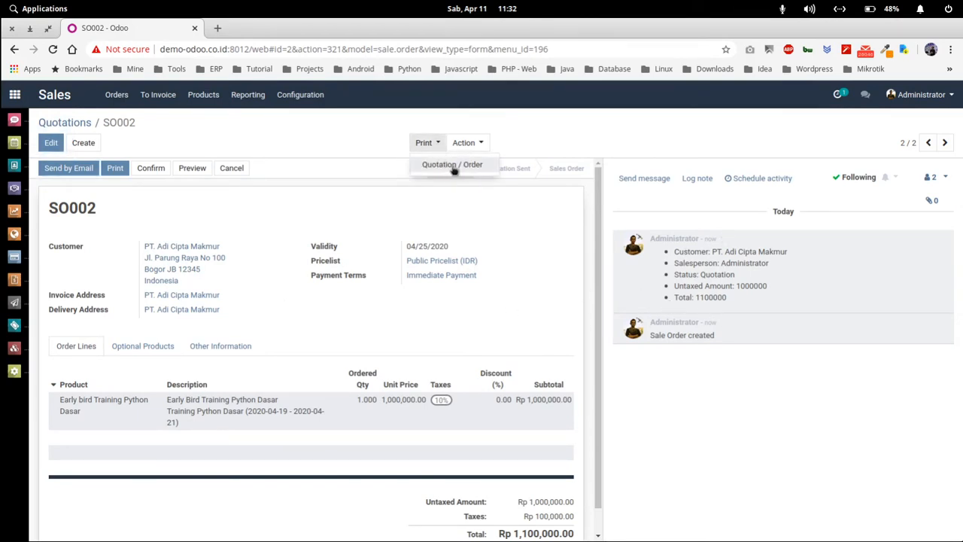
click(454, 166)
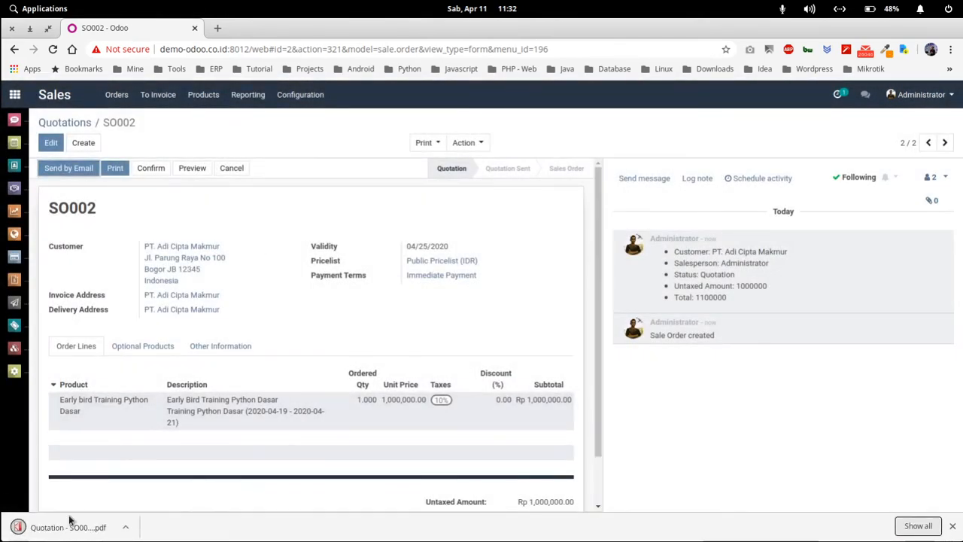
Step: Open the downloaded quotation PDF, examine the whole page from header to footer, and close it
click(67, 527)
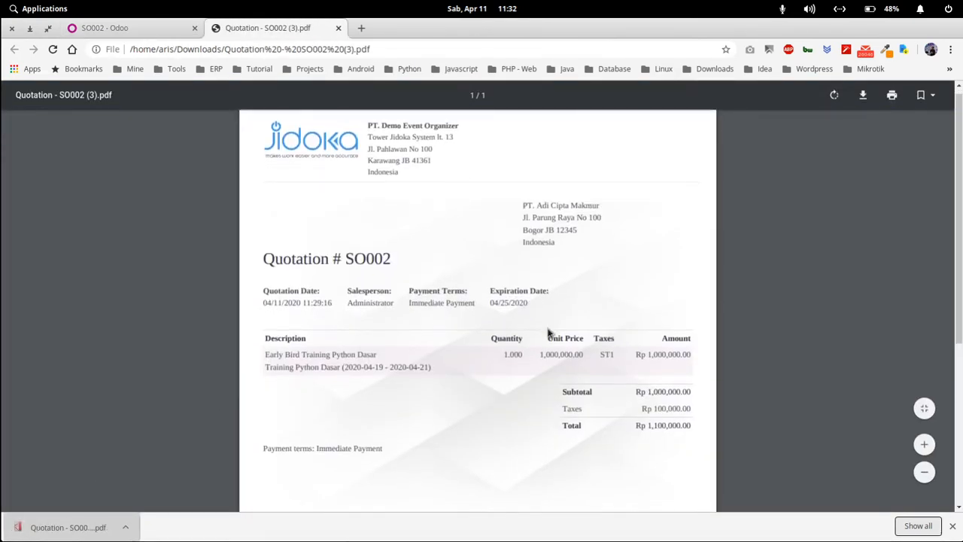
scroll(548, 334, down, 1)
scroll(548, 334, down, 2)
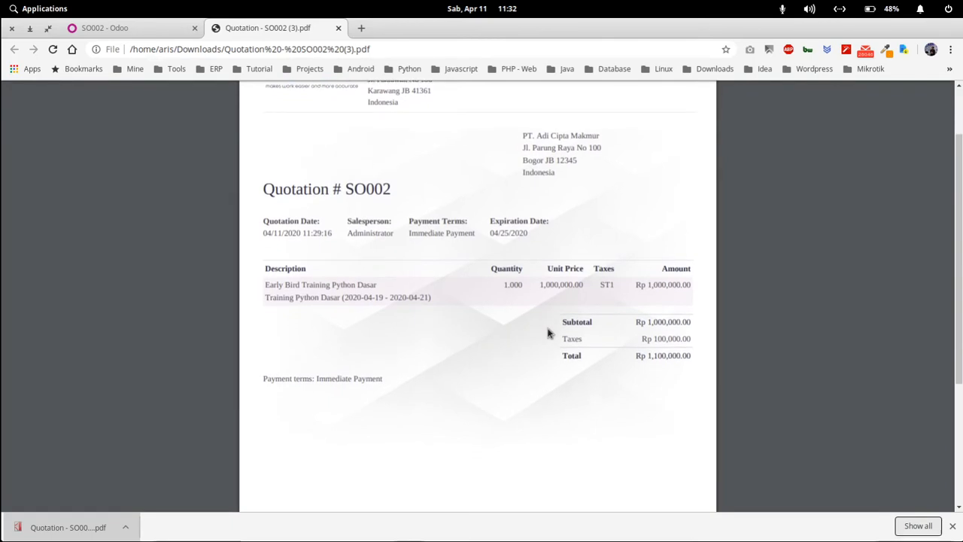
scroll(547, 334, down, 4)
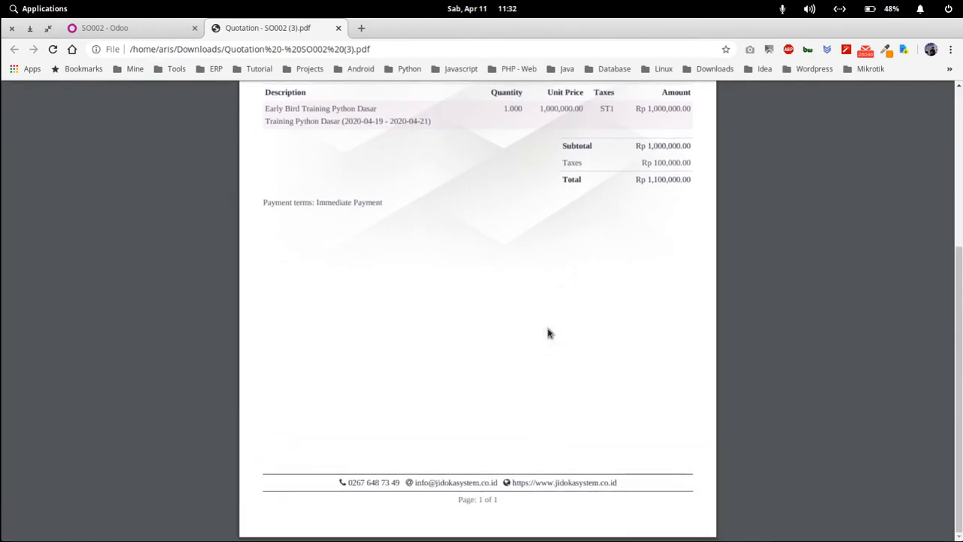
scroll(548, 335, up, 6)
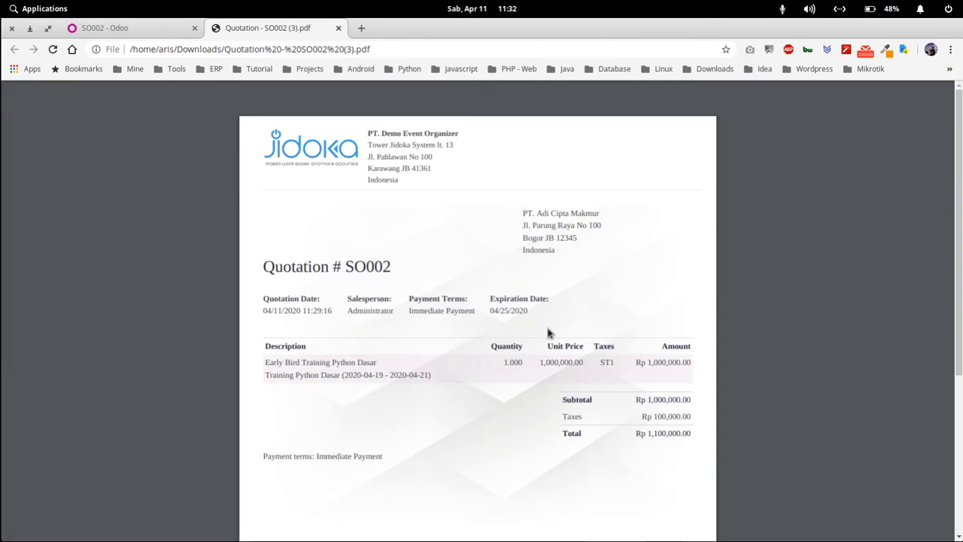
click(338, 28)
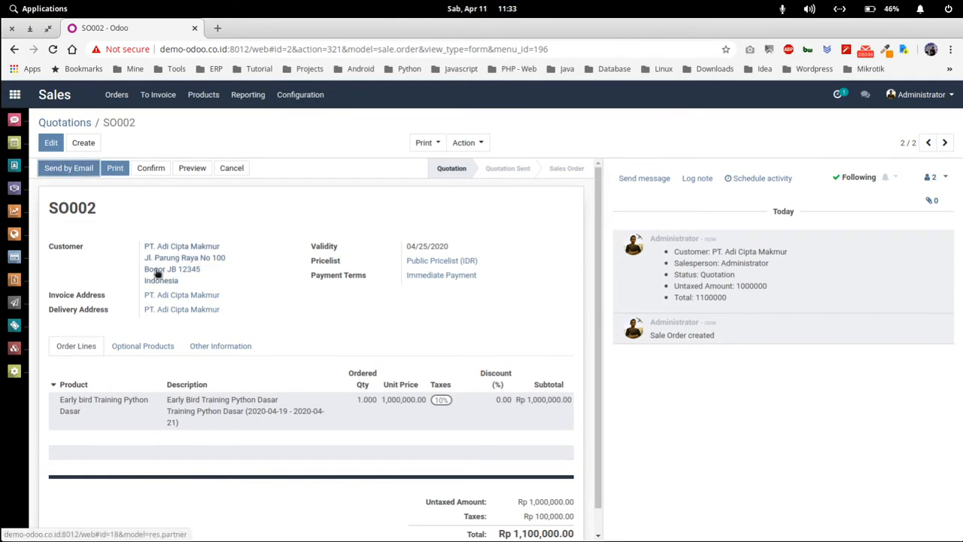
Step: Start sending the quotation by email, filling in and saving the customer's missing e-mail address
click(81, 170)
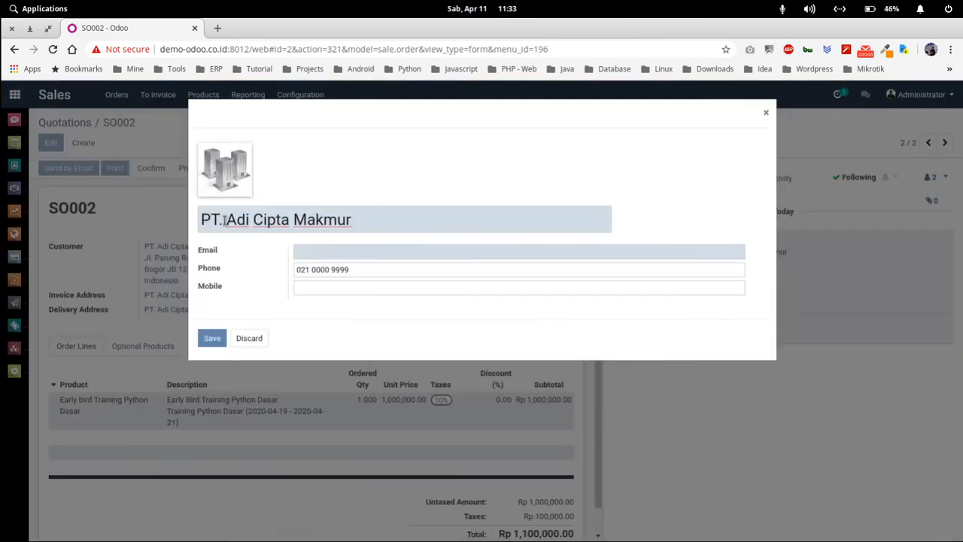
click(317, 252)
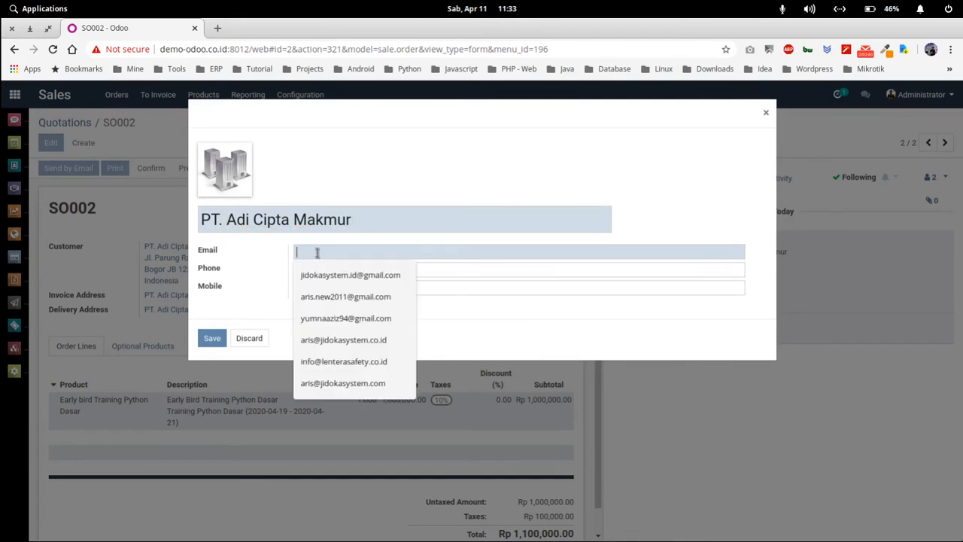
click(357, 298)
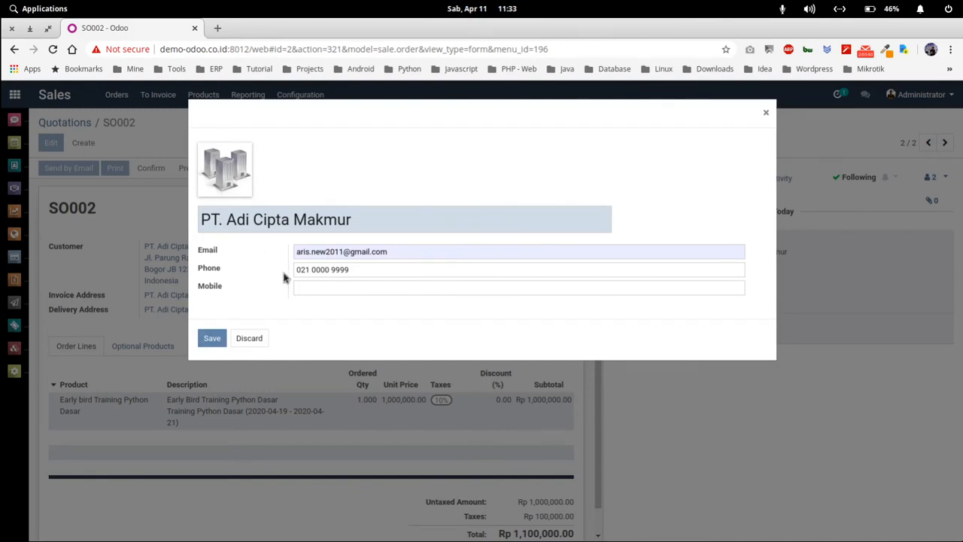
click(212, 338)
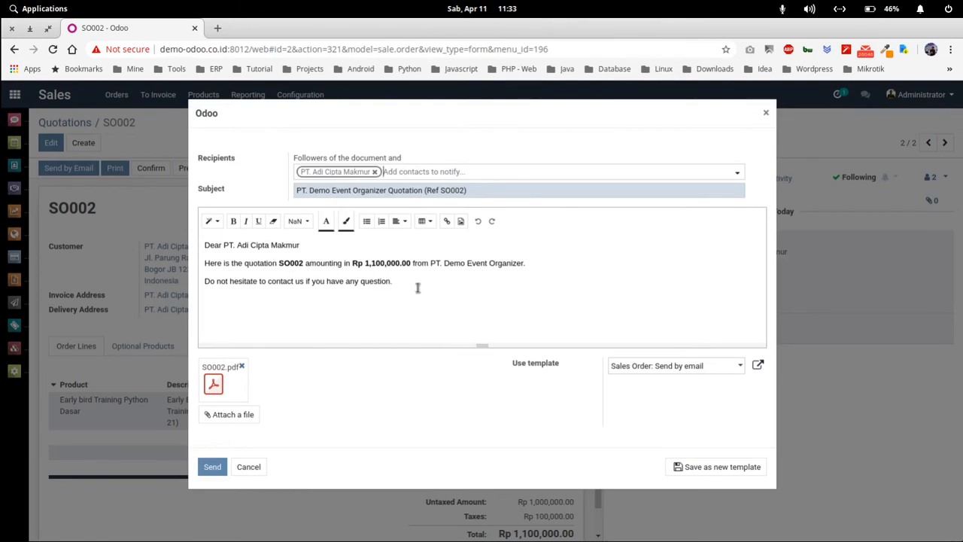
Step: Attach python-img.png to the quotation email alongside the PDF and send the message to the customer
click(232, 414)
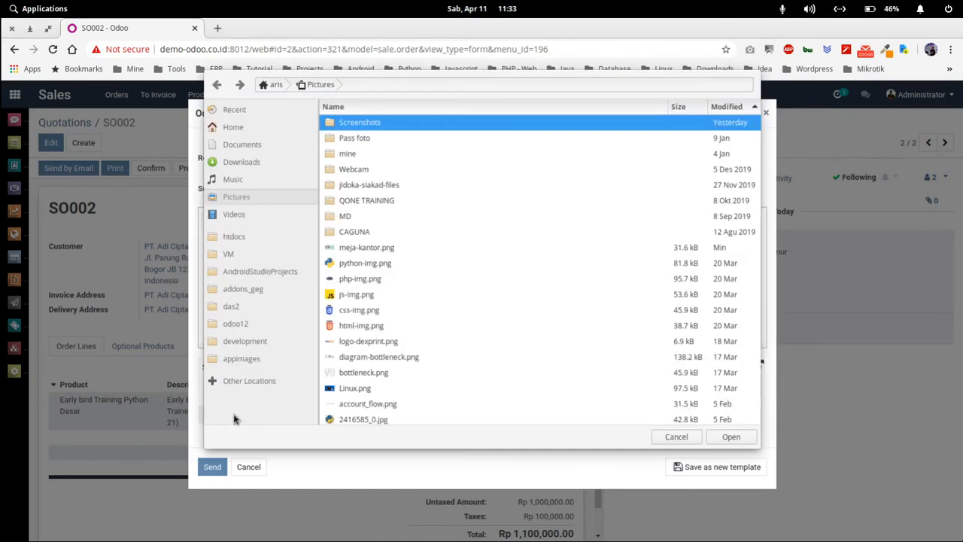
double_click(383, 264)
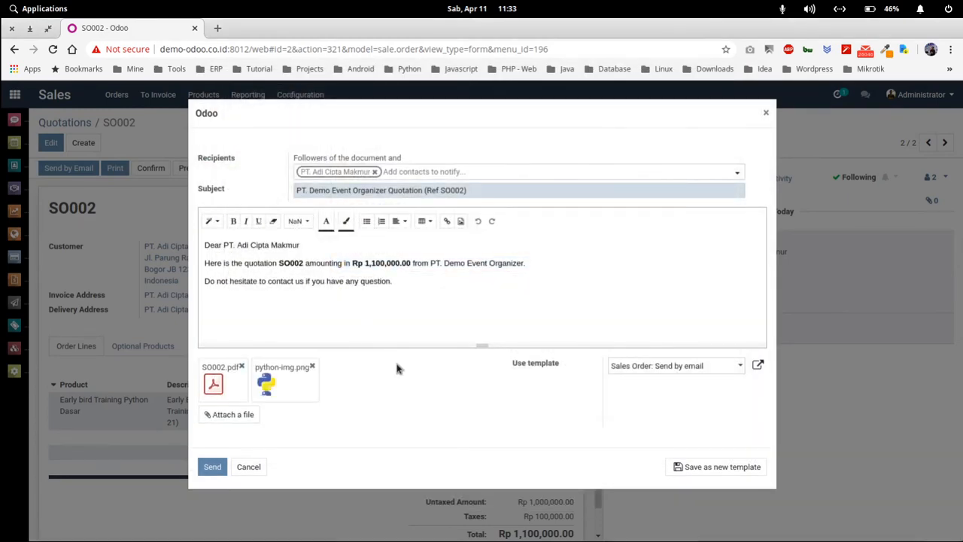
click(215, 468)
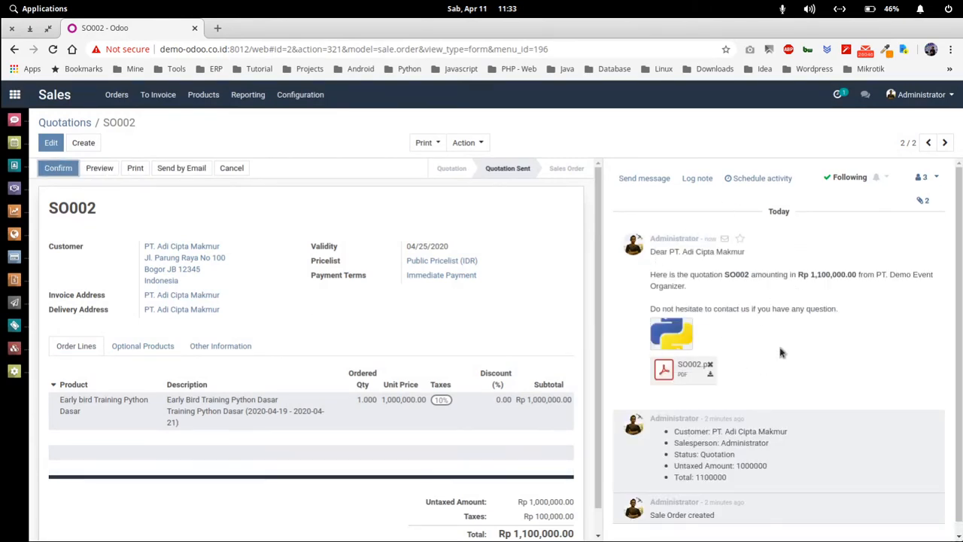
Step: Review the sent message in the quotation's log, check the quotation in the quotations list, and reopen it
scroll(741, 331, down, 1)
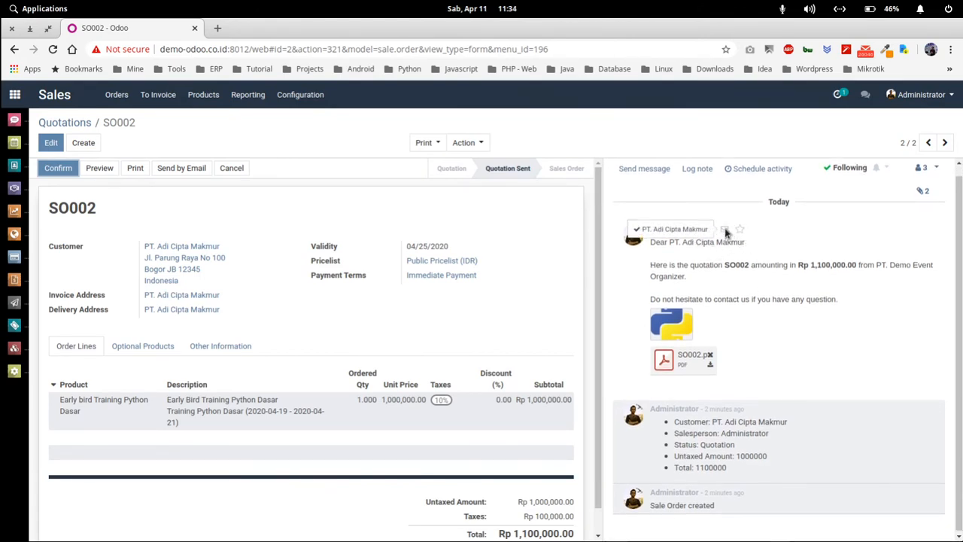
scroll(719, 312, up, 1)
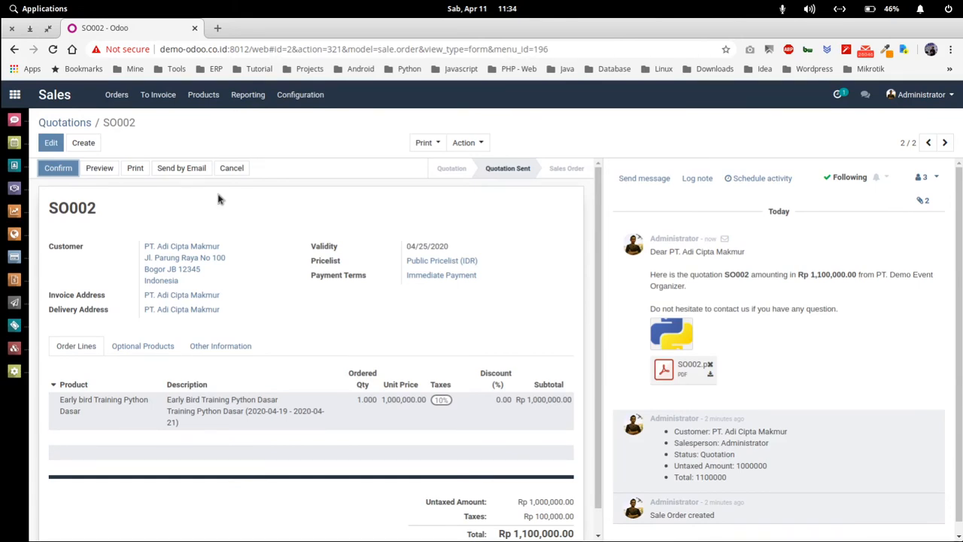
click(81, 123)
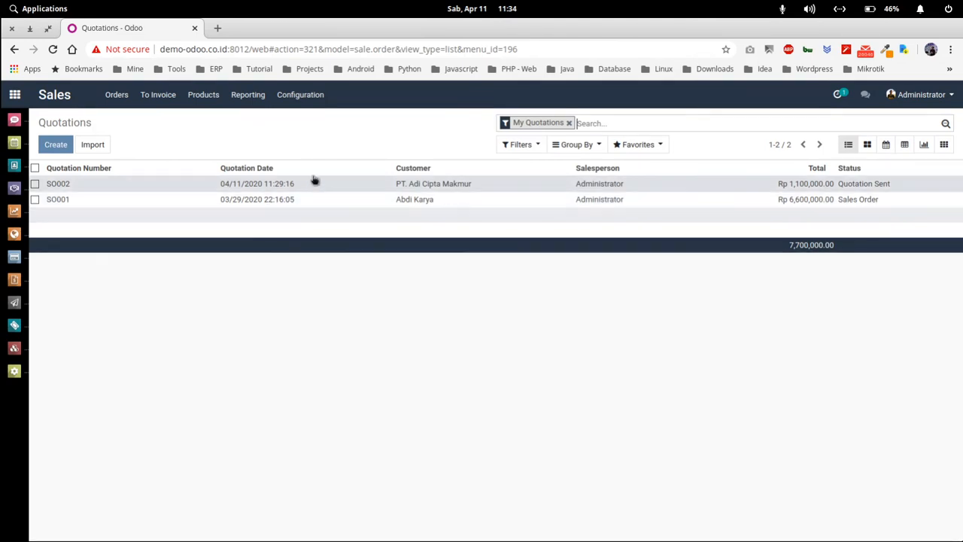
click(328, 184)
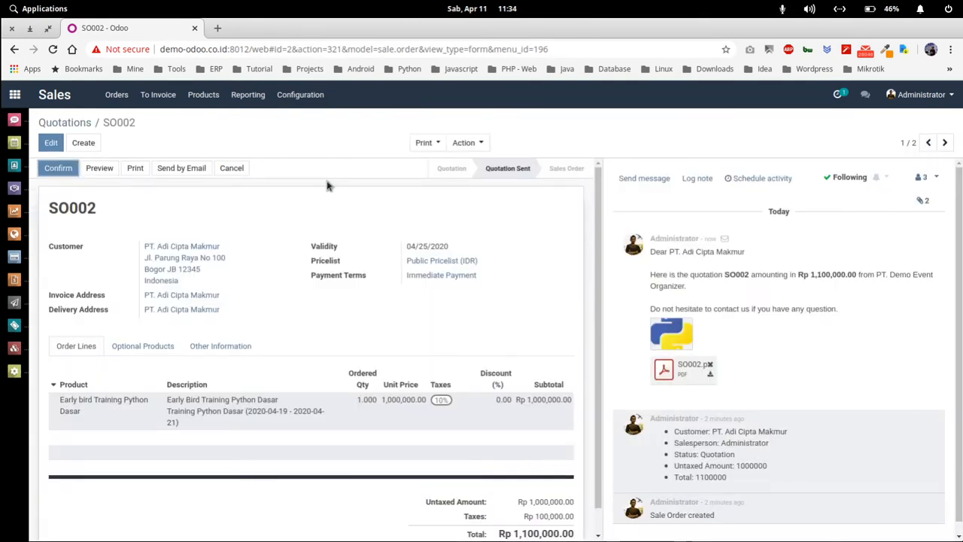
scroll(284, 322, down, 1)
scroll(285, 322, up, 1)
Step: Confirm the quotation, entering the attendee's name in the event registration details and applying them
click(63, 171)
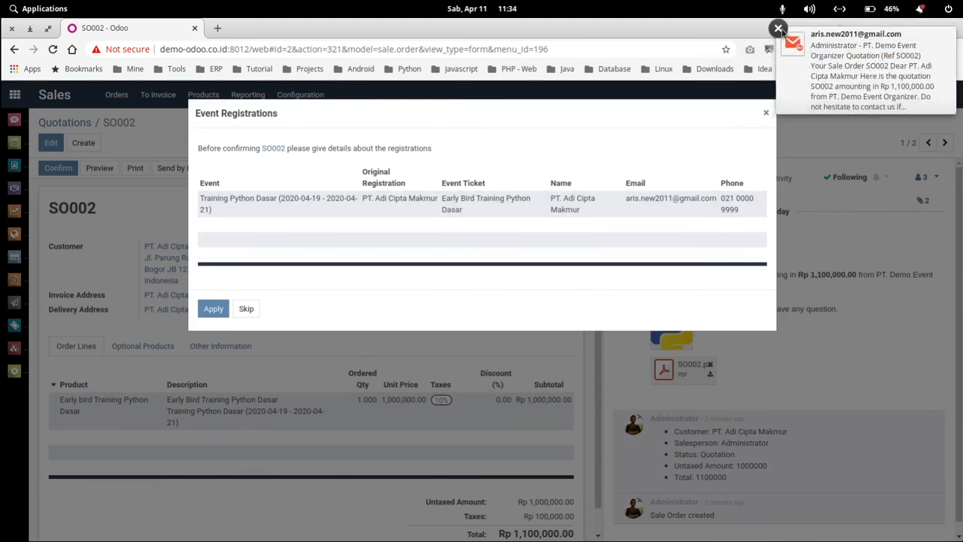
click(778, 29)
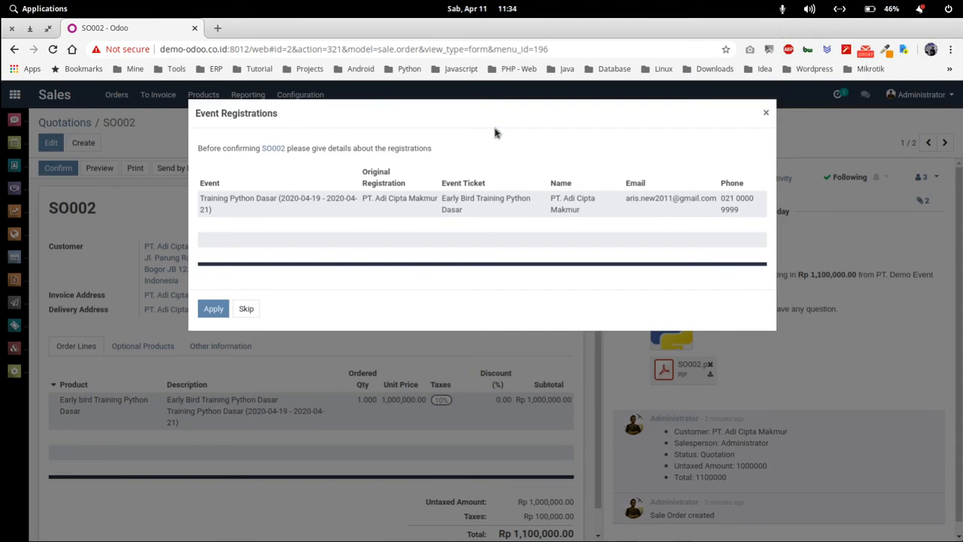
click(574, 207)
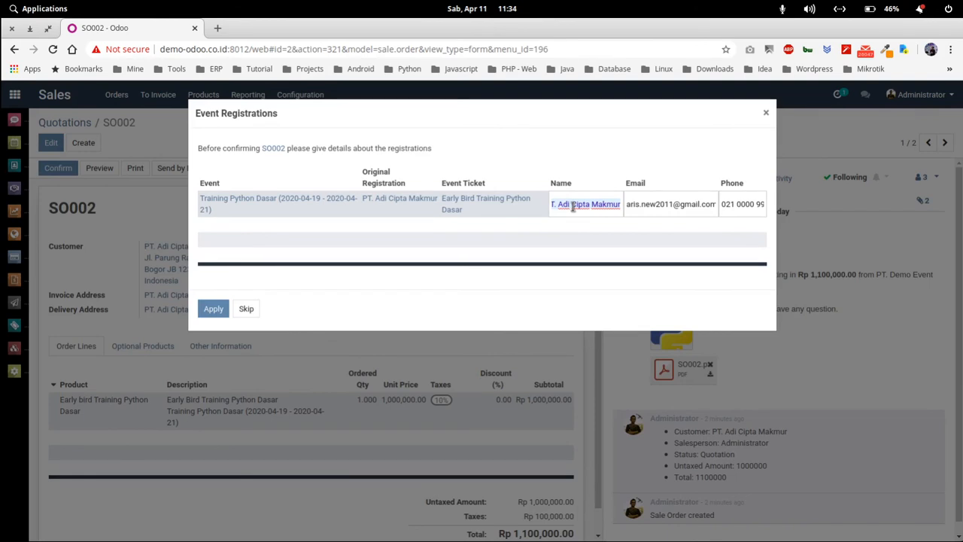
text(Smith)
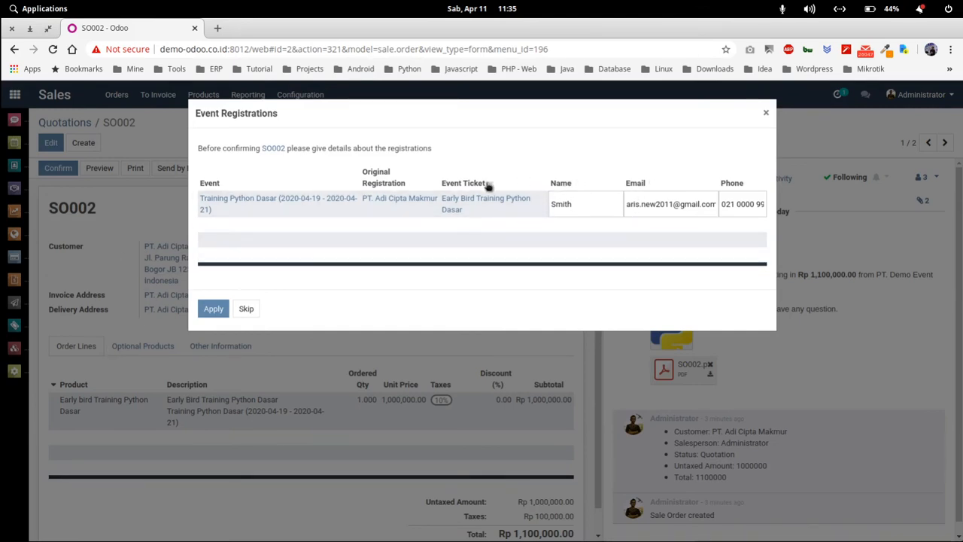
click(214, 307)
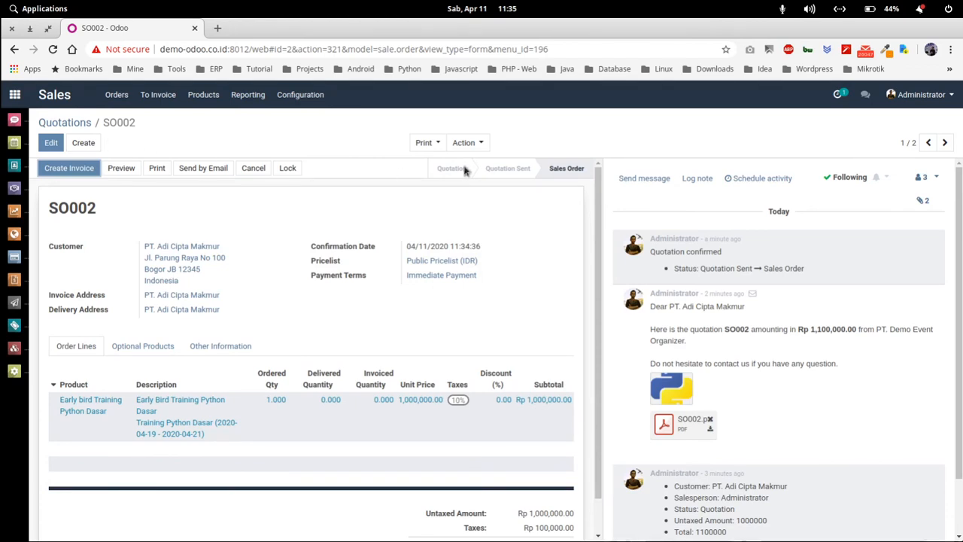
Step: Switch to the Events app, open the Training Python Dasar event and view its attendees list
click(14, 94)
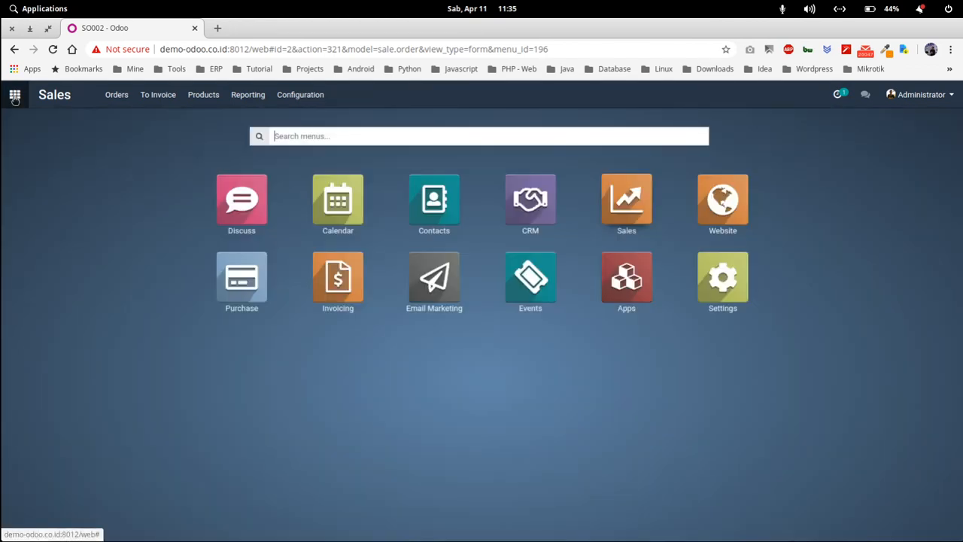
click(547, 274)
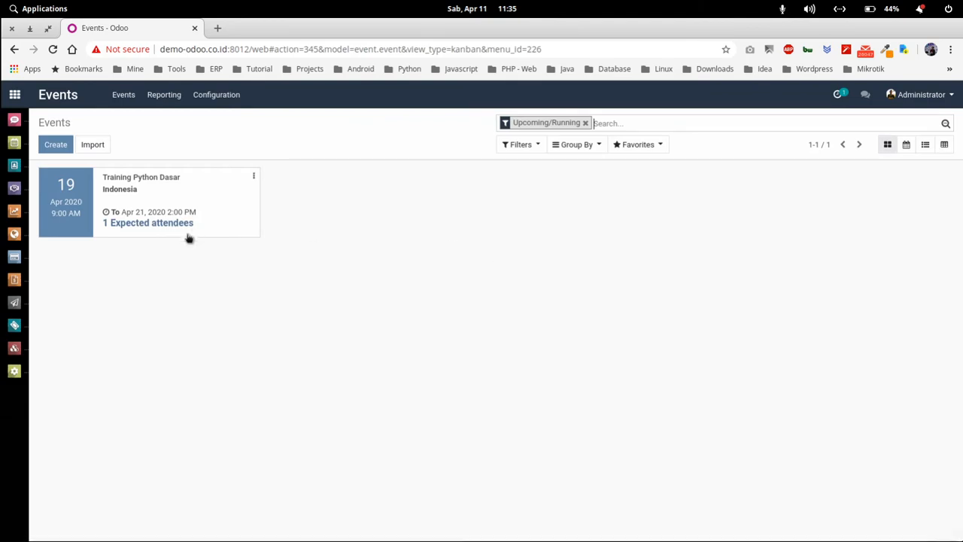
click(174, 199)
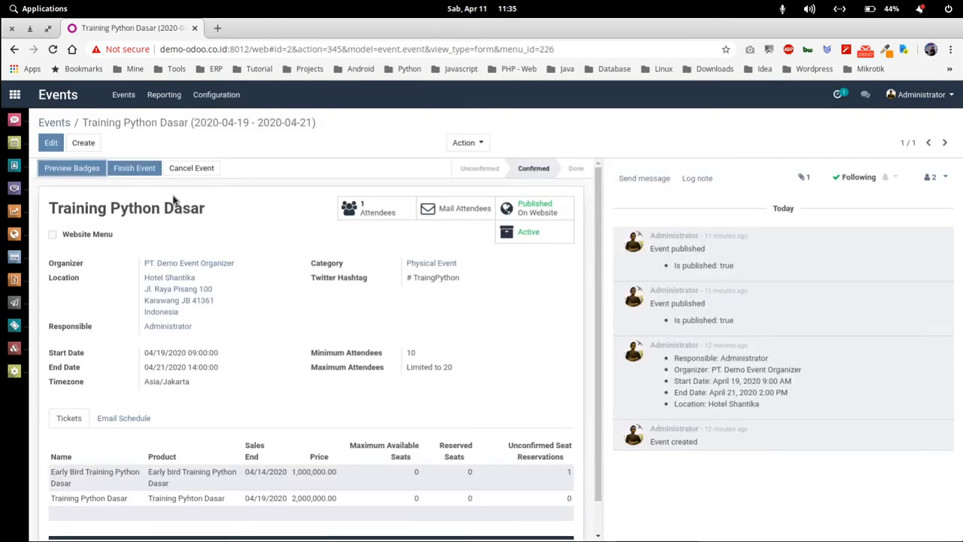
click(374, 212)
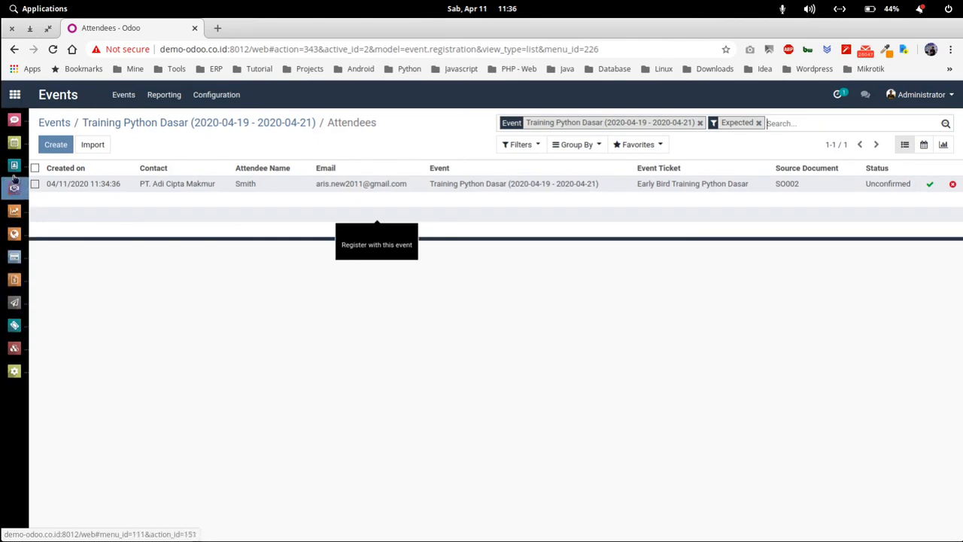
Step: Switch to the Sales app and open PT. Adi Cipta Makmur's order from the Sales Orders list
click(15, 213)
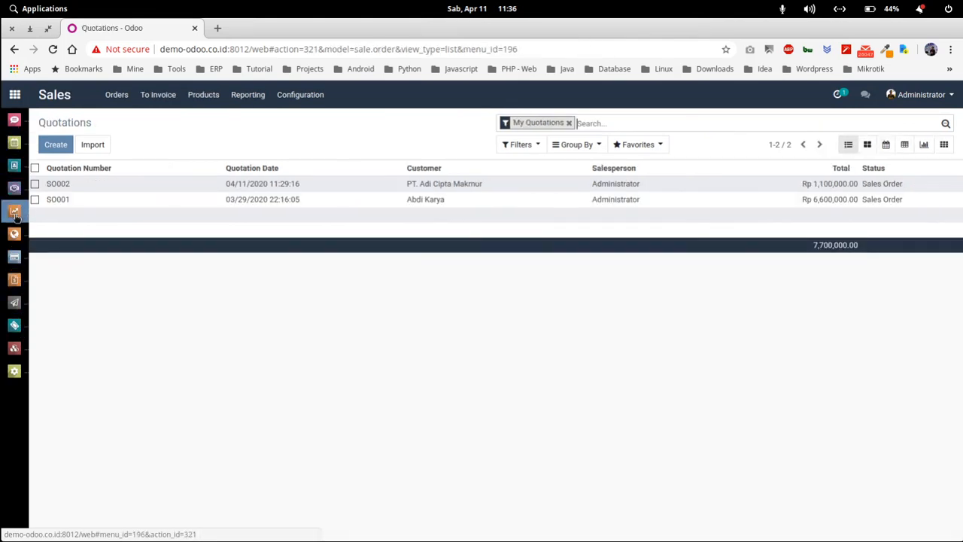
click(114, 96)
click(134, 122)
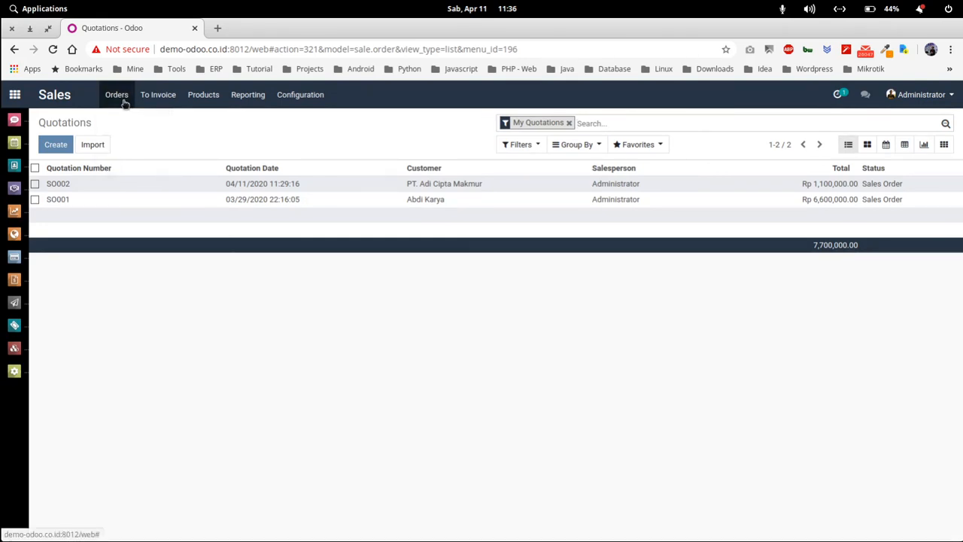
click(120, 98)
click(138, 135)
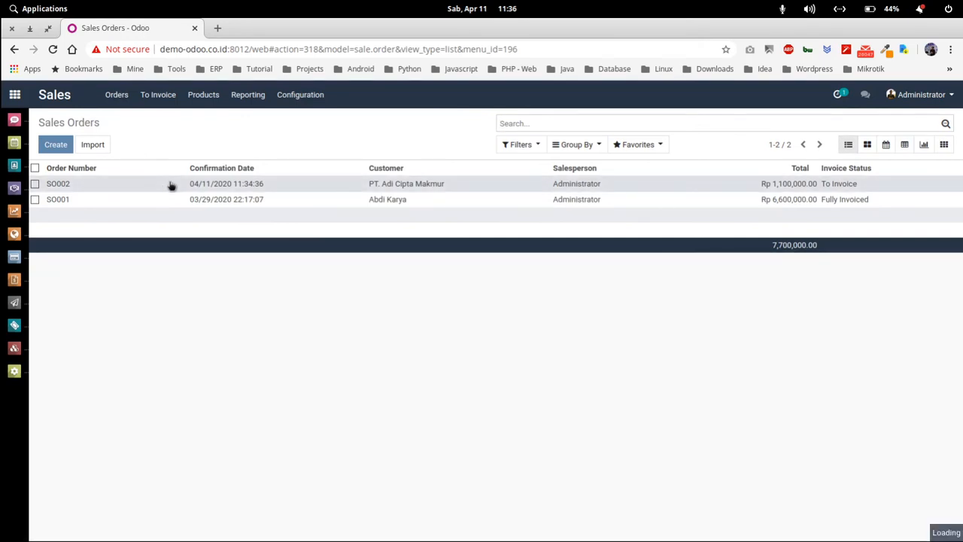
click(172, 186)
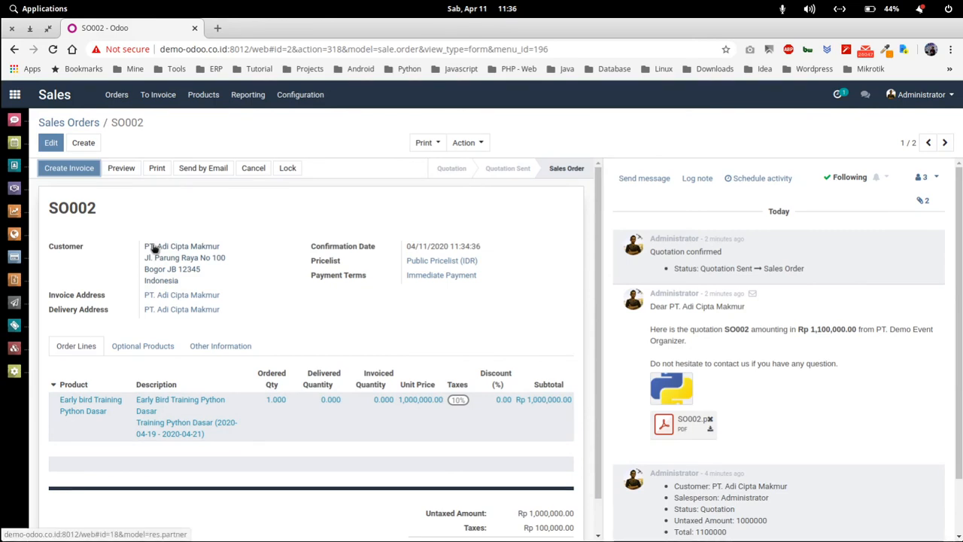
Step: Return to the Training Python Dasar event in the Events app and view its attendees again
click(25, 326)
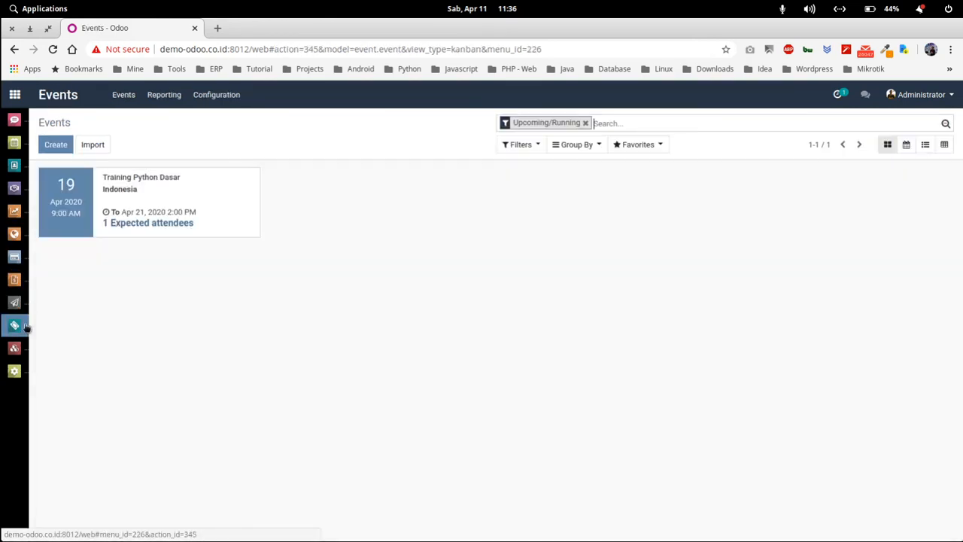
click(191, 182)
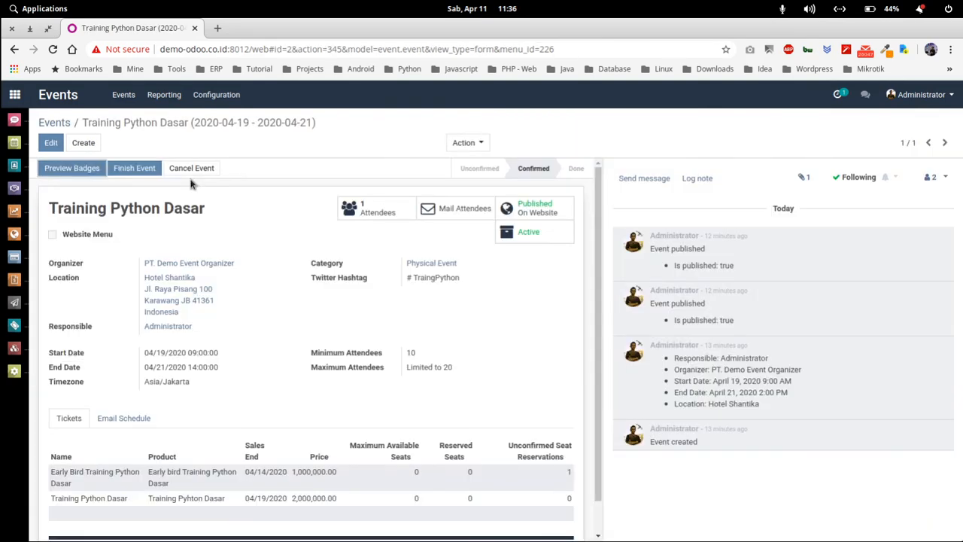
click(372, 208)
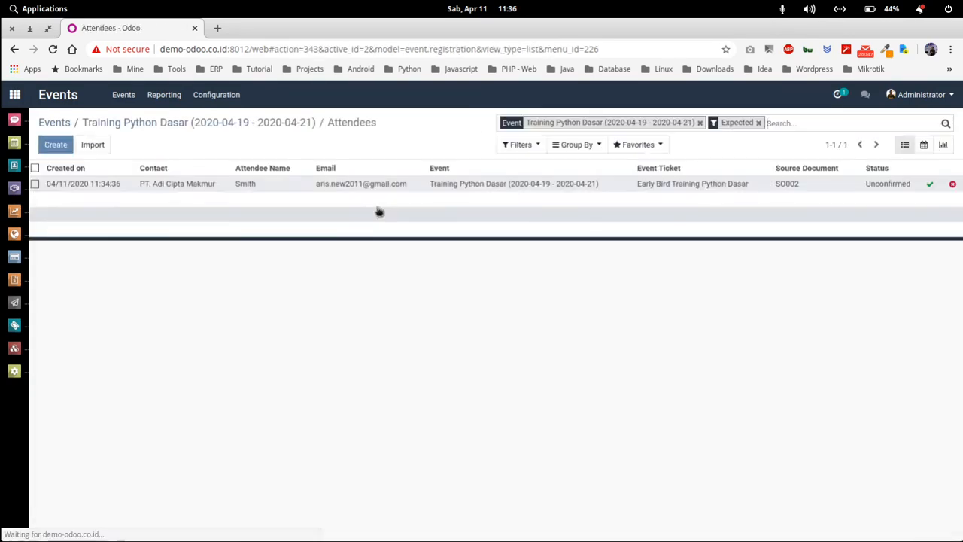